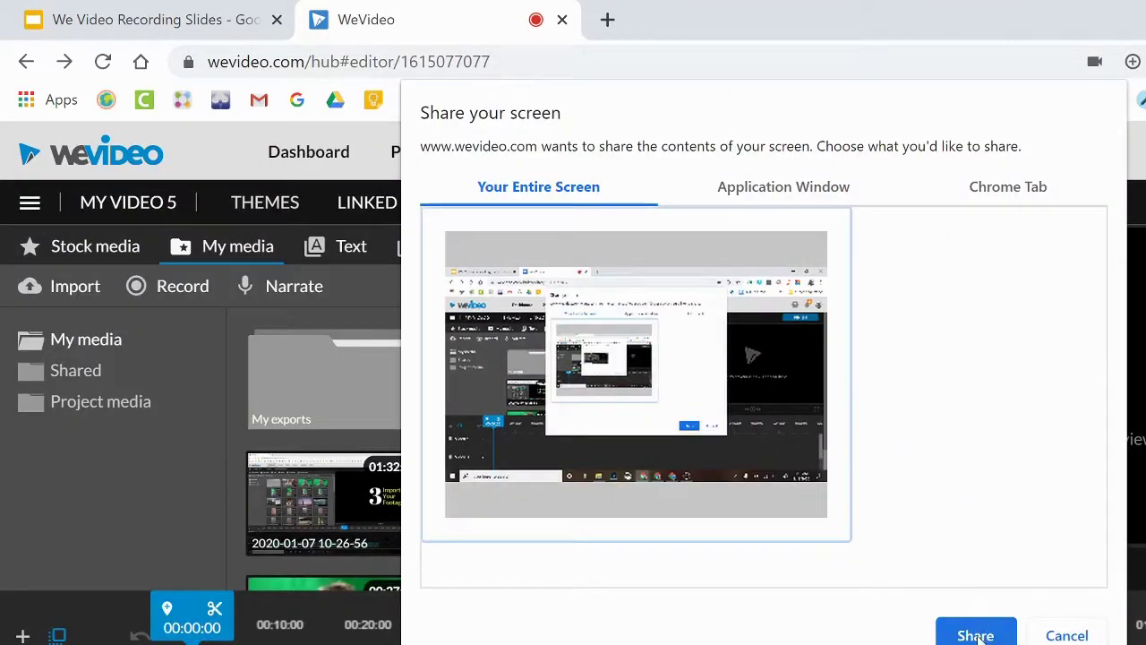
Step: Share the entire screen with WeVideo for the recording and hide the screen-sharing notice
click(970, 634)
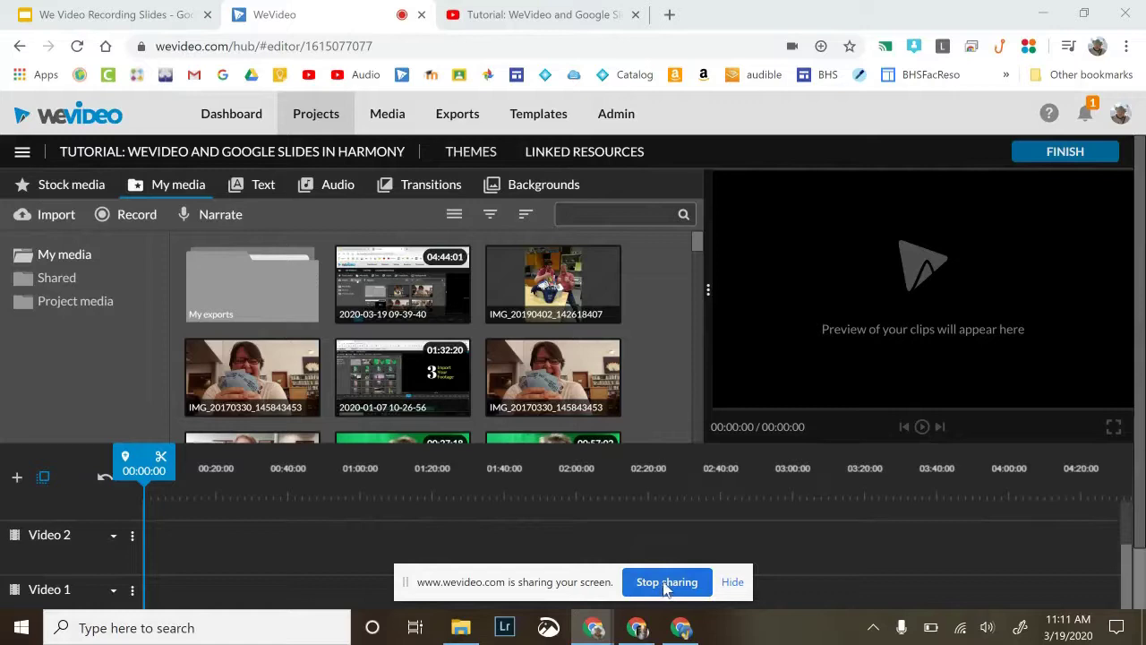
click(731, 582)
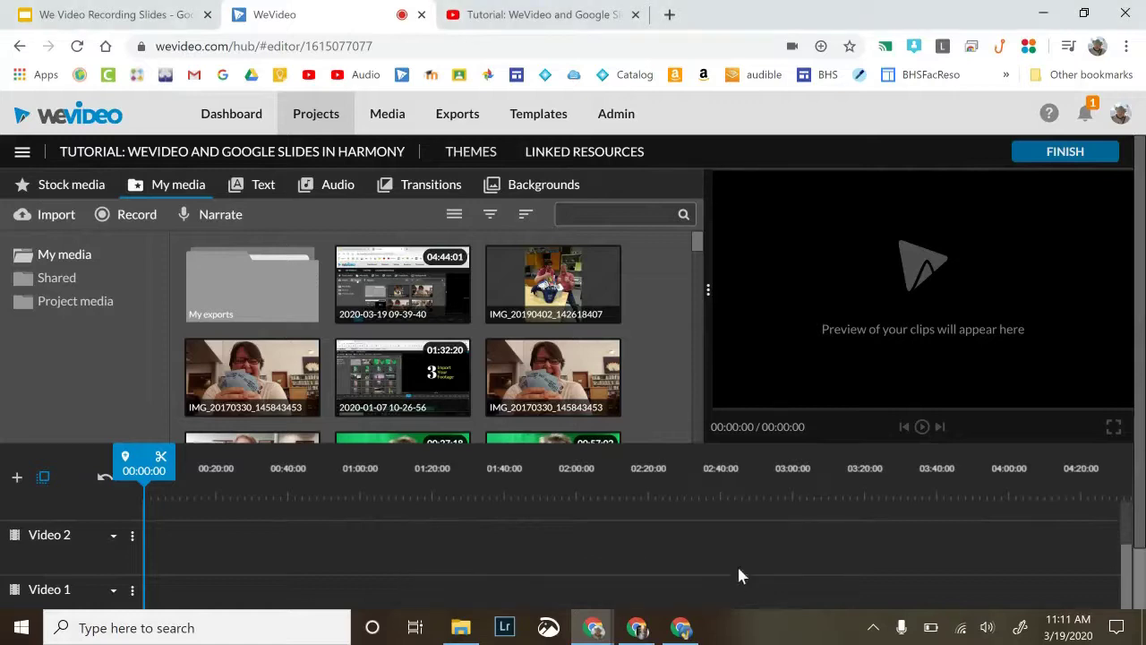
mouse_move(595, 631)
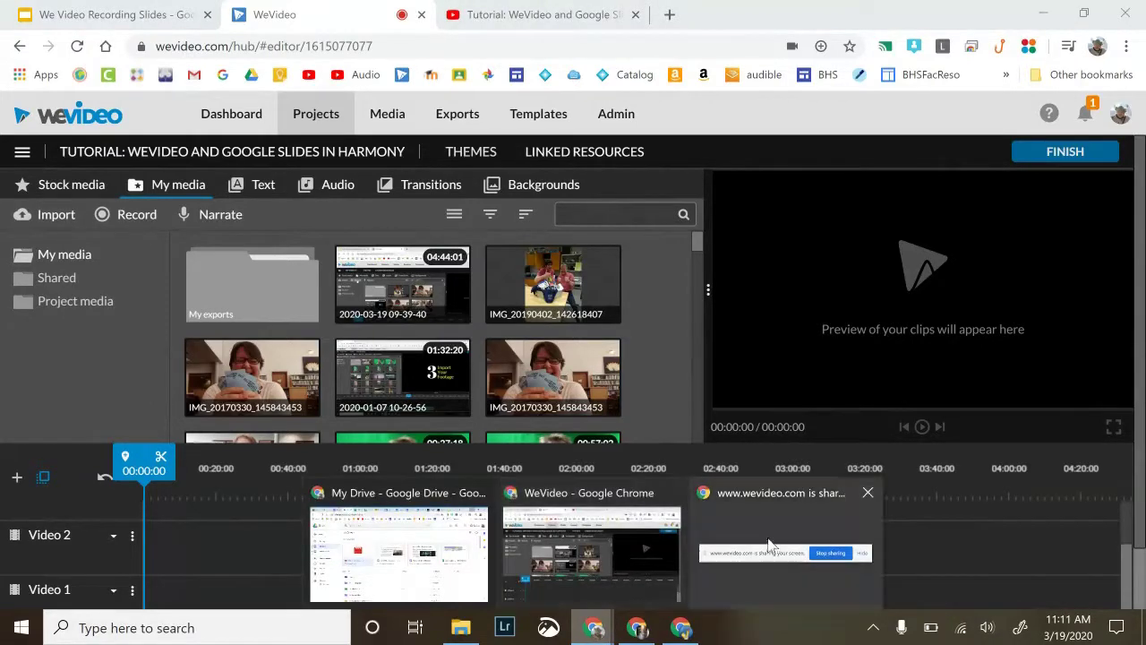
click(930, 533)
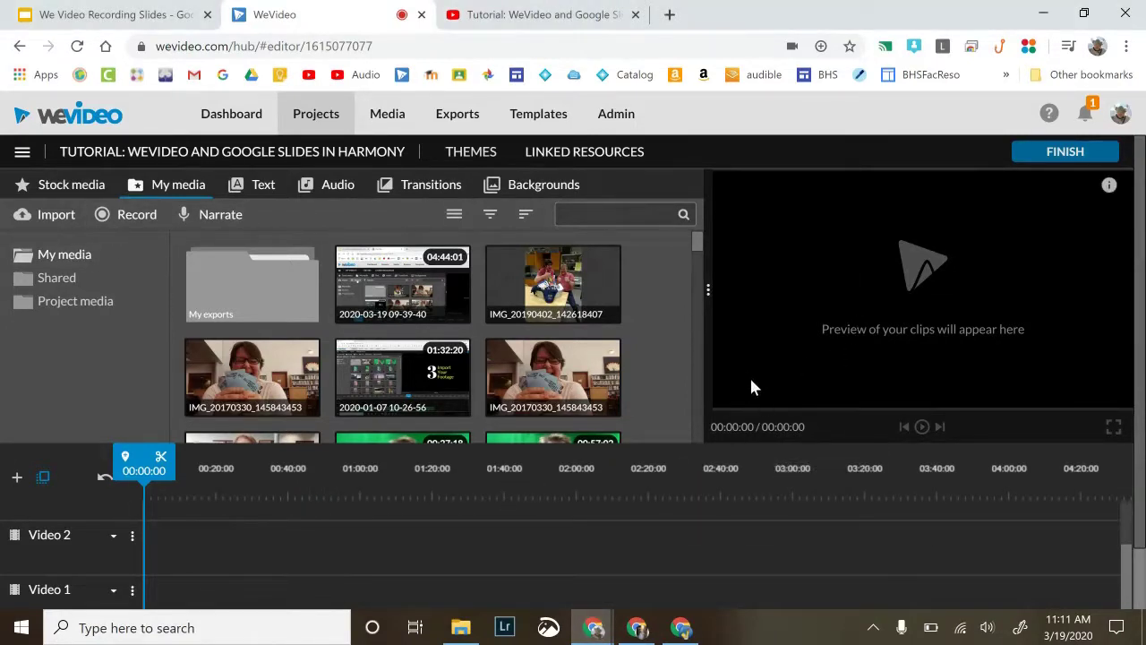
Step: Present the Record slide of the We Video Recording Slides deck with the laser pointer and exit the presentation
click(95, 16)
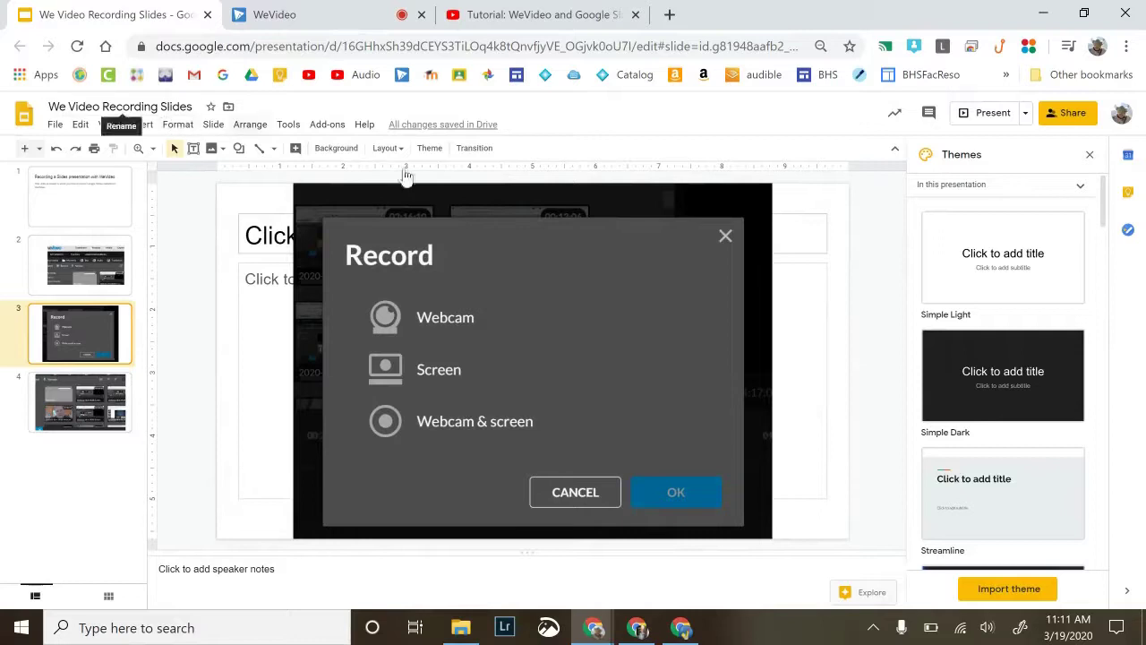
click(981, 112)
click(296, 604)
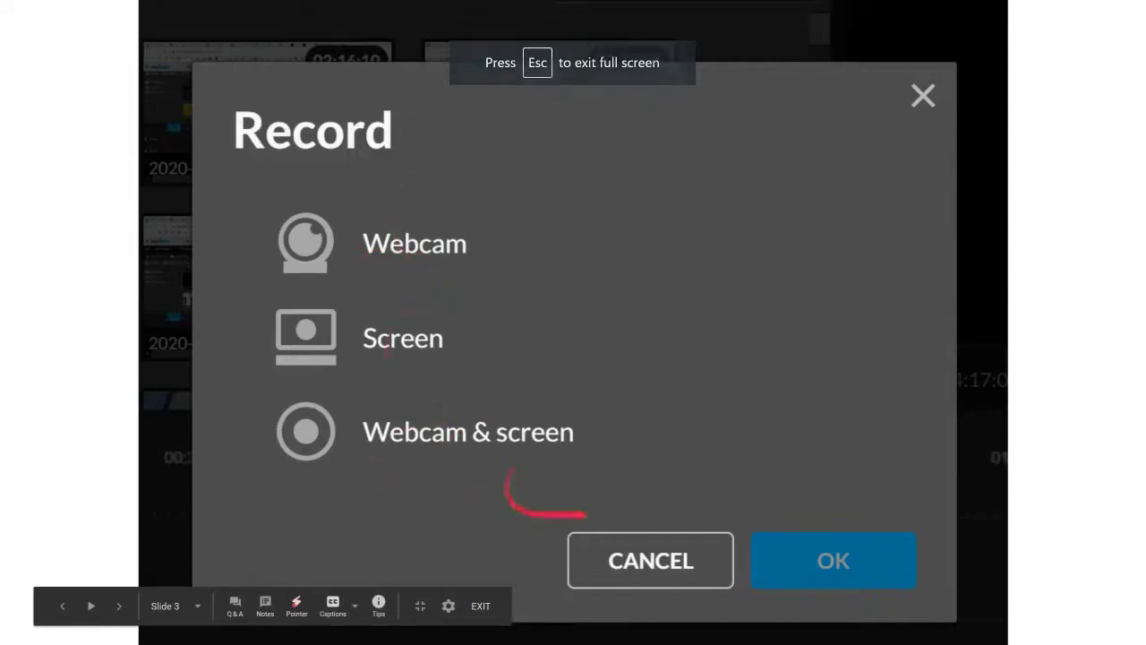
click(481, 609)
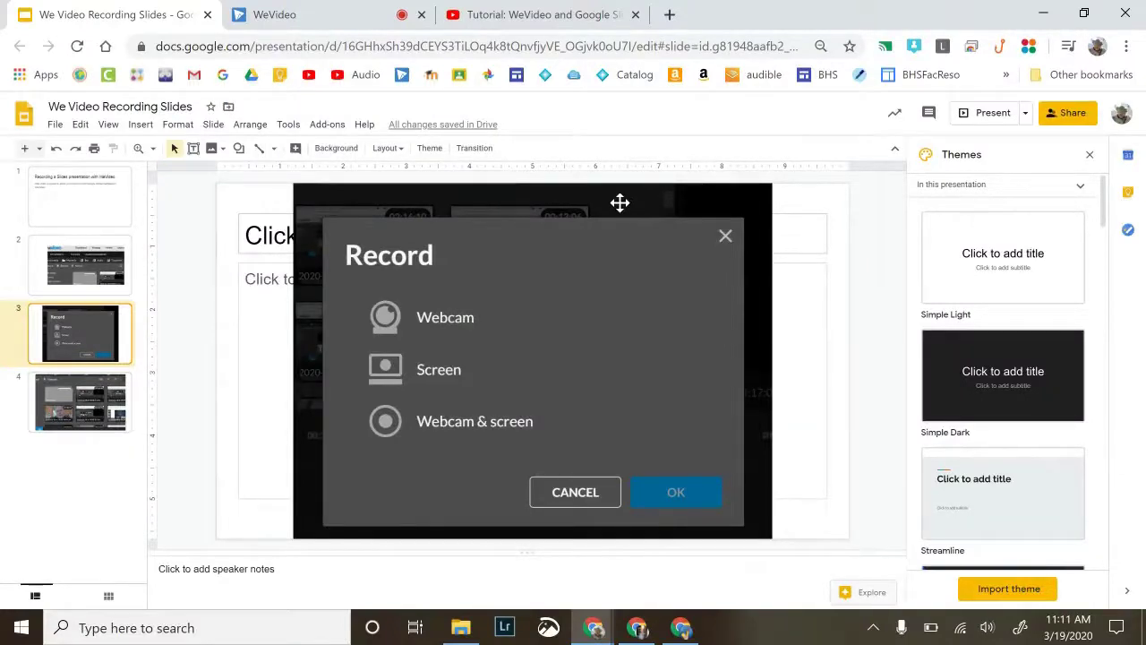
Step: Return to the WeVideo project and bring up the screen-sharing window that ends the recording
click(325, 20)
mouse_move(596, 630)
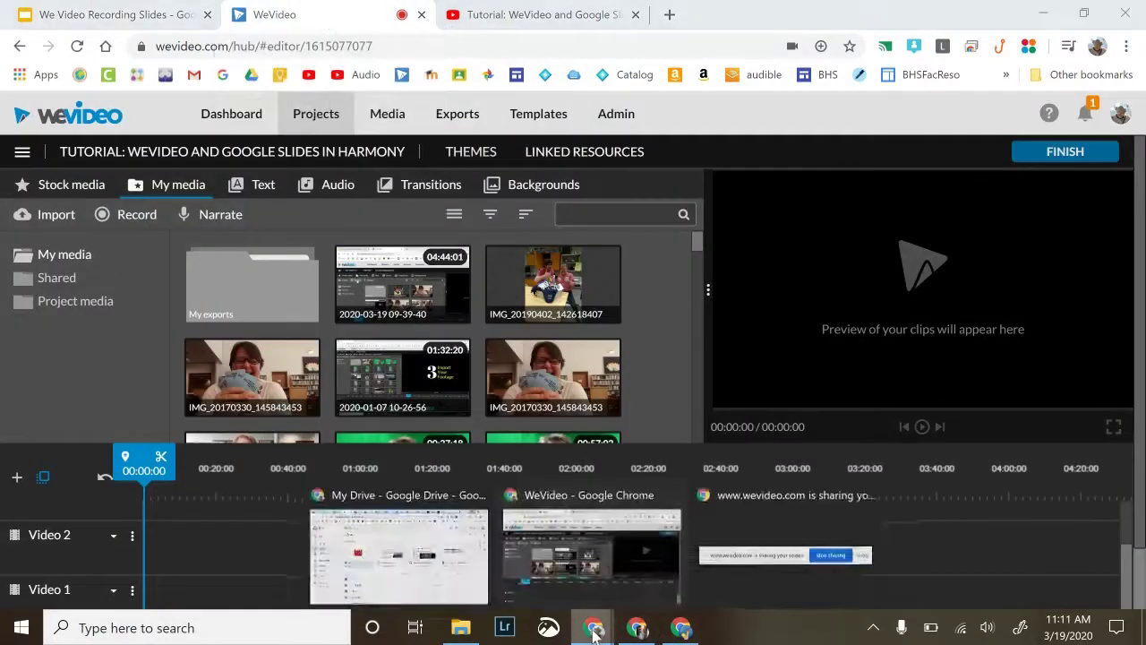
click(740, 573)
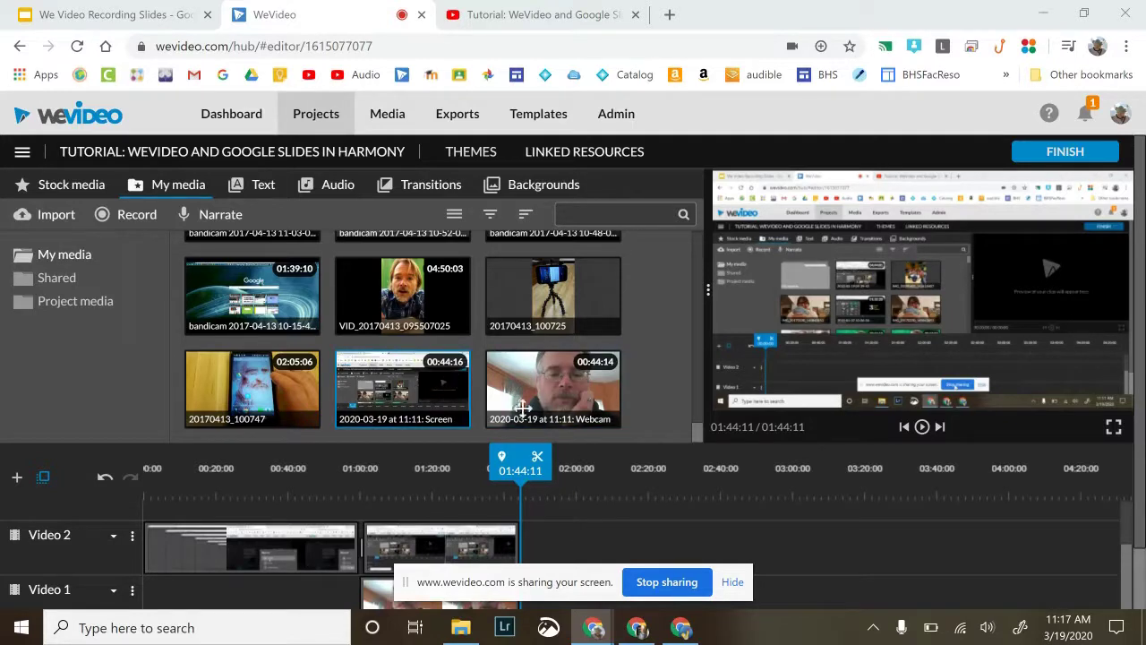
Step: Hide the sharing notice and move the webcam clip from Video 1 to the Video 3 track above the screen recording
scroll(599, 548, down, 1)
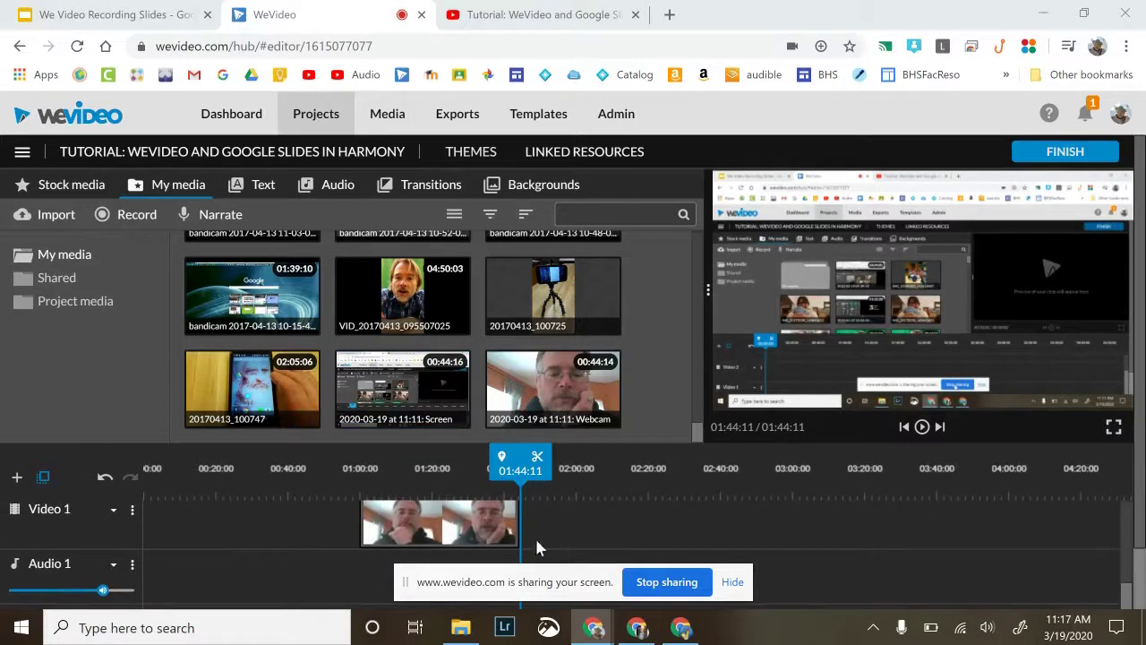
click(733, 582)
scroll(526, 559, up, 1)
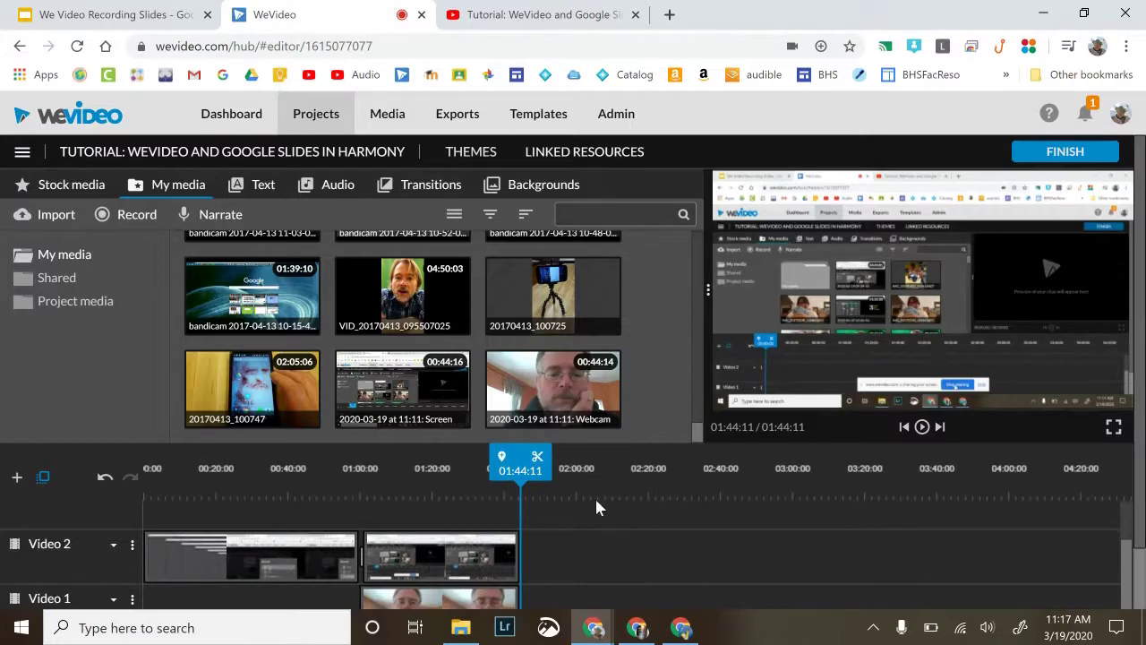
mouse_move(456, 598)
mouse_down()
mouse_move(457, 502)
mouse_move(445, 584)
mouse_up()
Step: Scale the Video 3 webcam clip to 0.22, position it at x 1403, y 821 as a corner overlay, and save the changes
scroll(535, 555, down, 1)
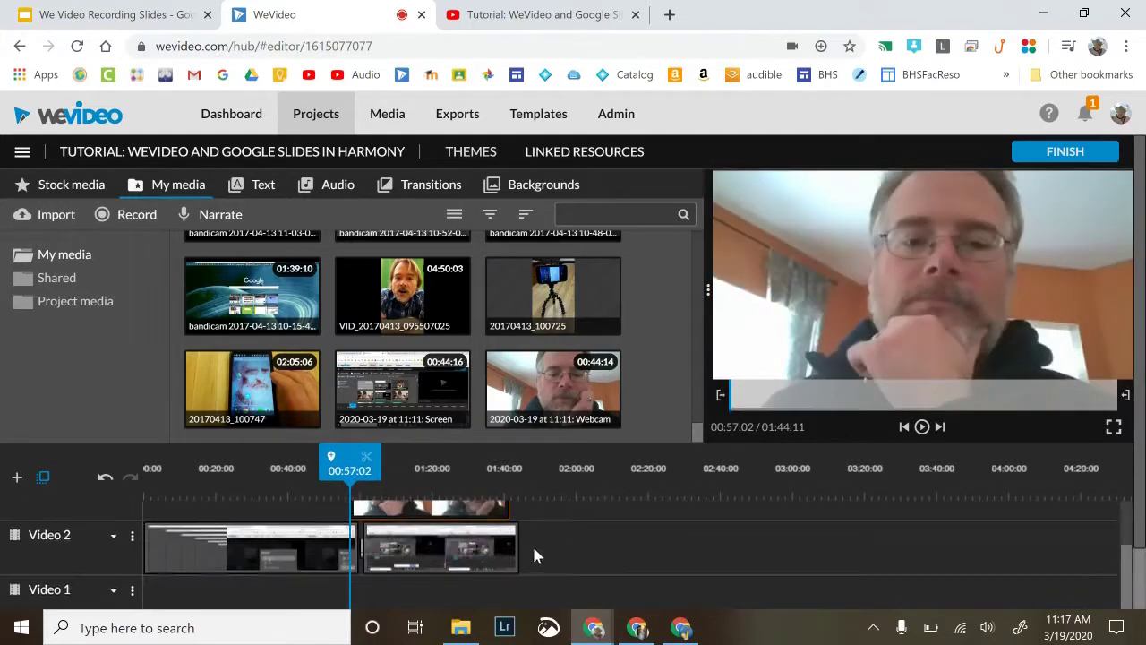
double_click(470, 508)
drag(359, 429, 179, 448)
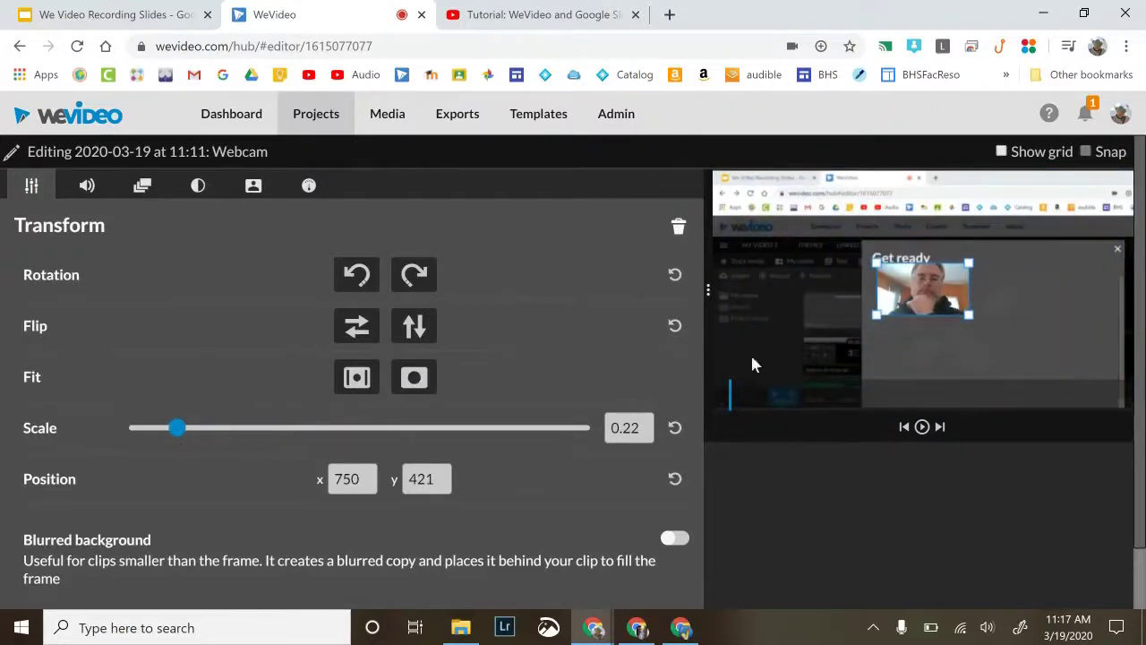
drag(927, 291, 1067, 374)
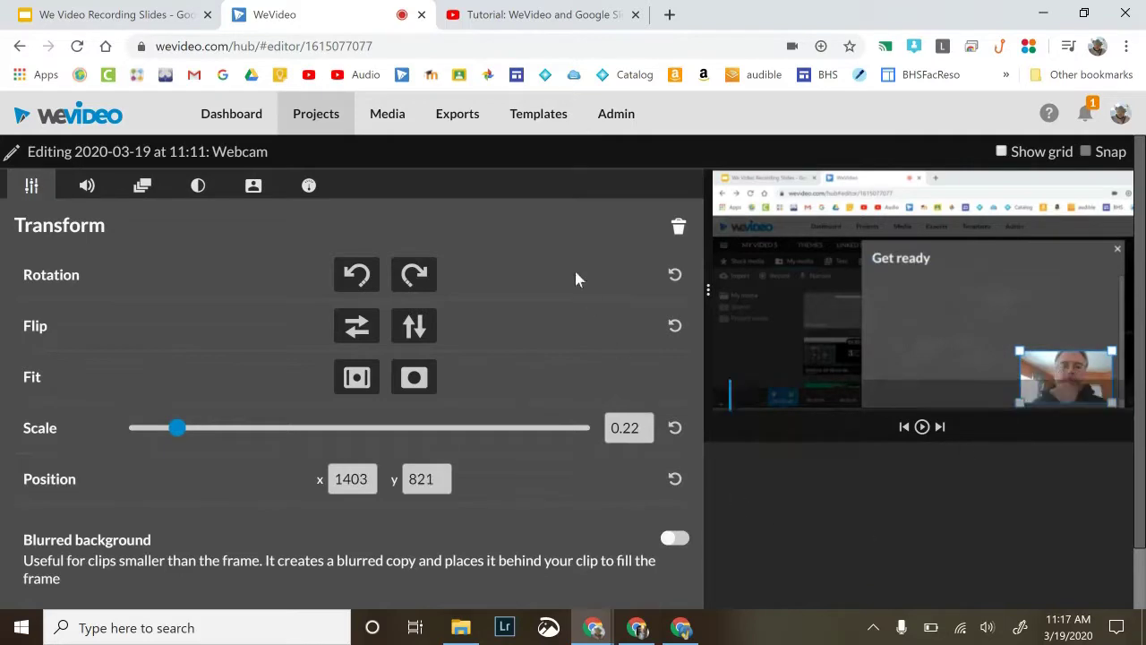
scroll(606, 479, down, 2)
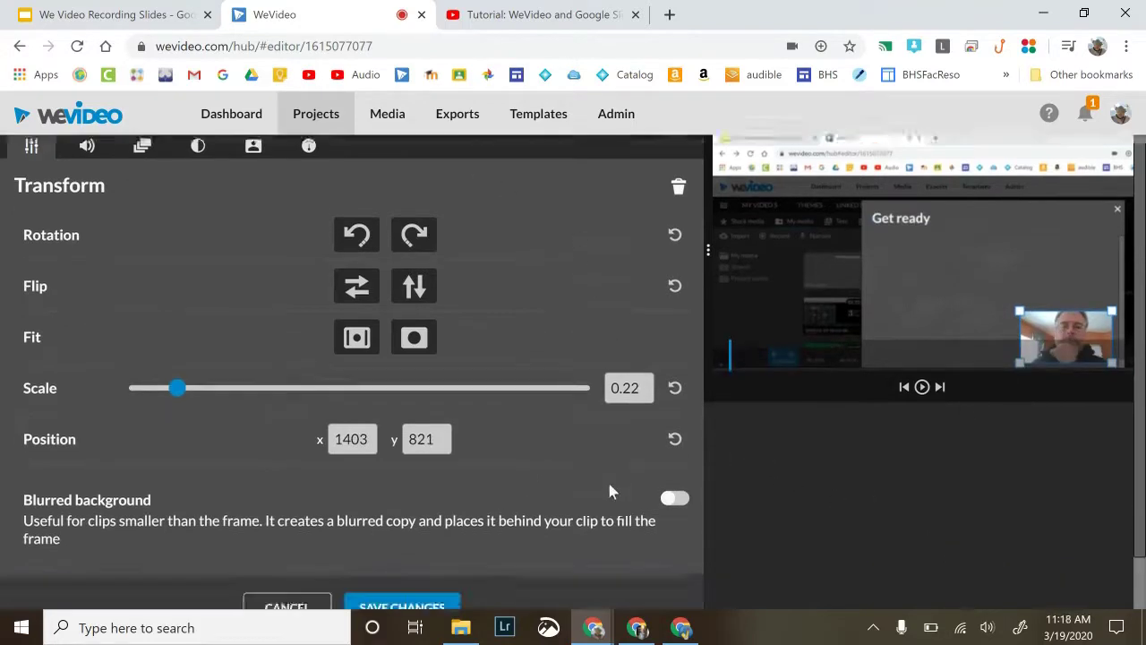
click(445, 578)
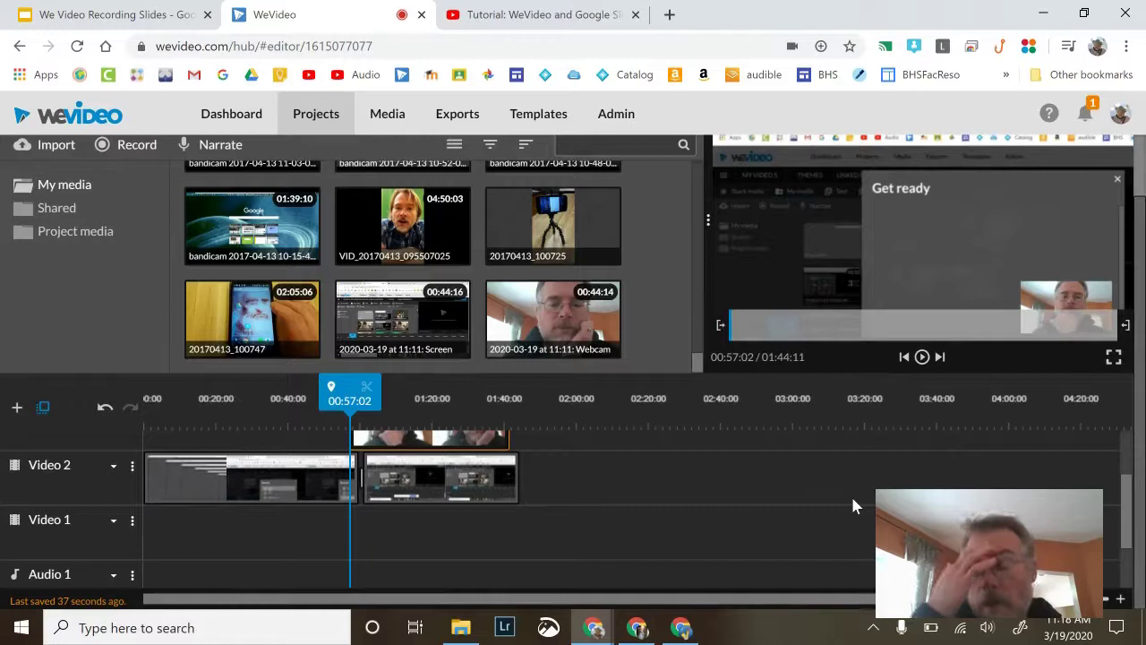
Step: Move the playhead to 01:07:12 to check the webcam overlay against the second screen clip
drag(349, 400, 387, 401)
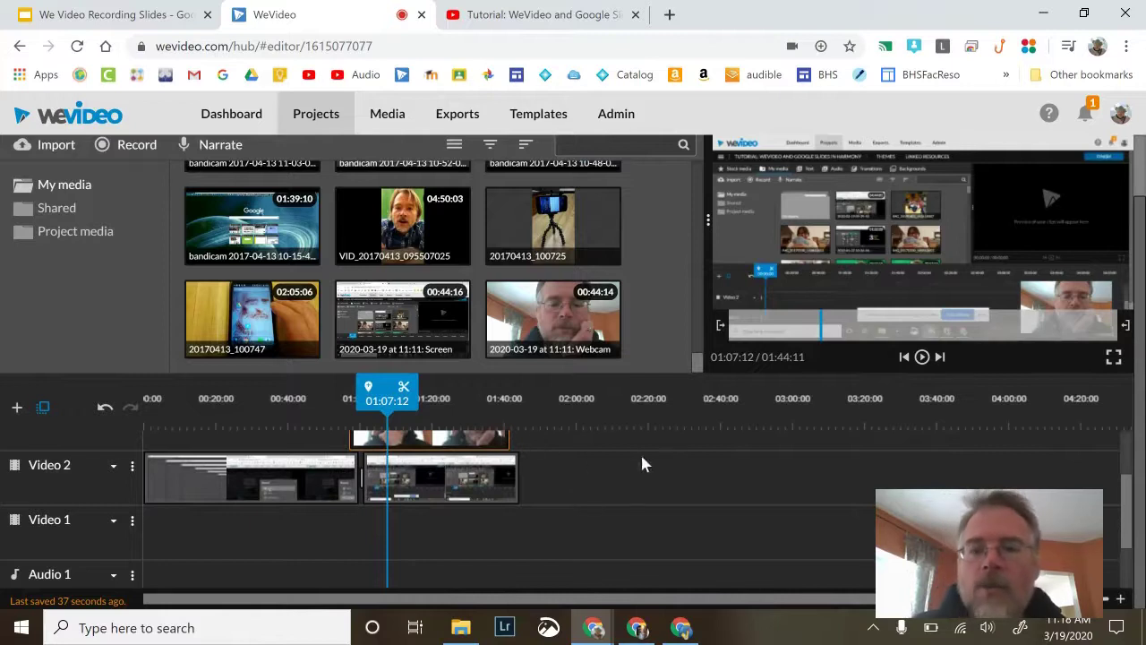
scroll(653, 462, up, 2)
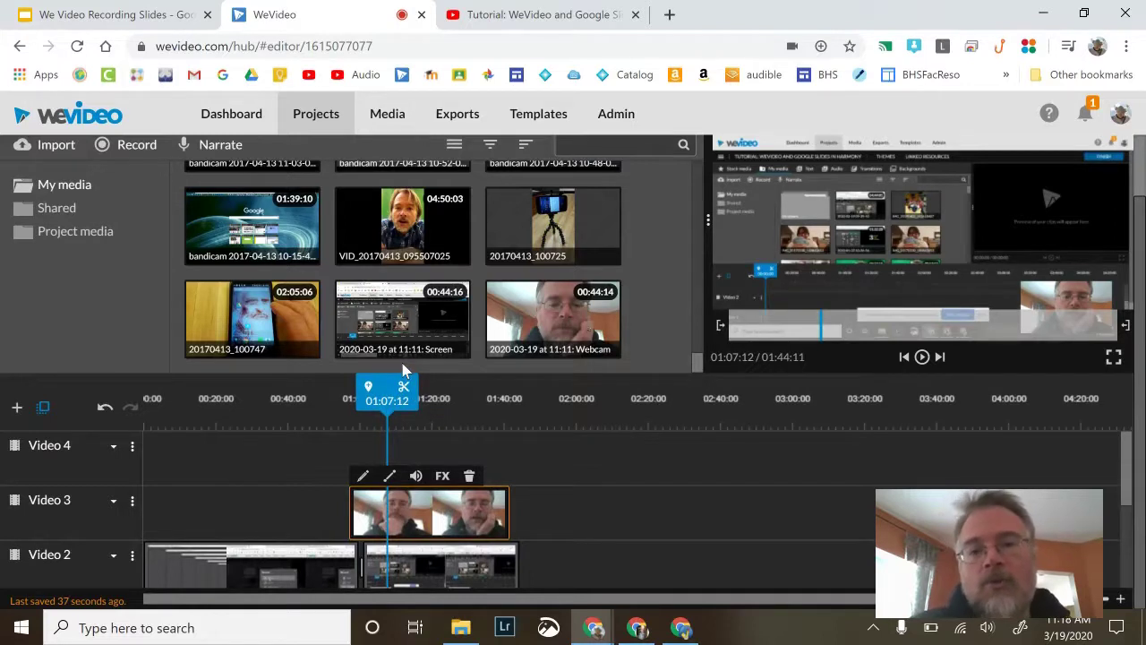
scroll(403, 369, up, 1)
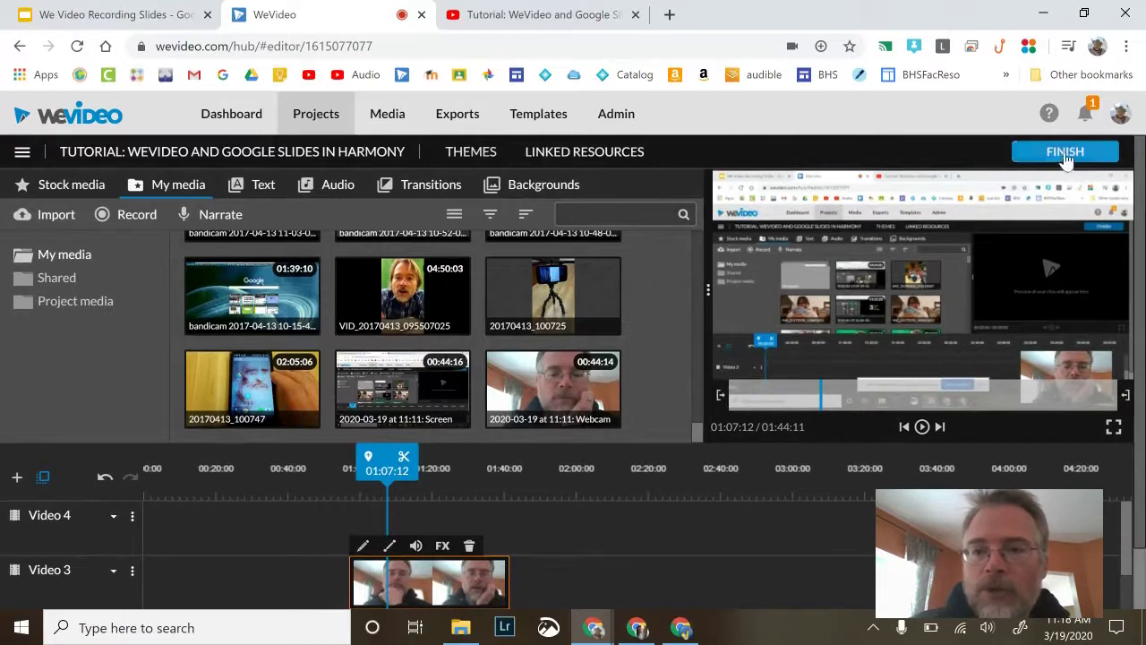
Step: Configure the project's export as HD 1280x720 with Google Drive and YouTube added as destinations
click(387, 46)
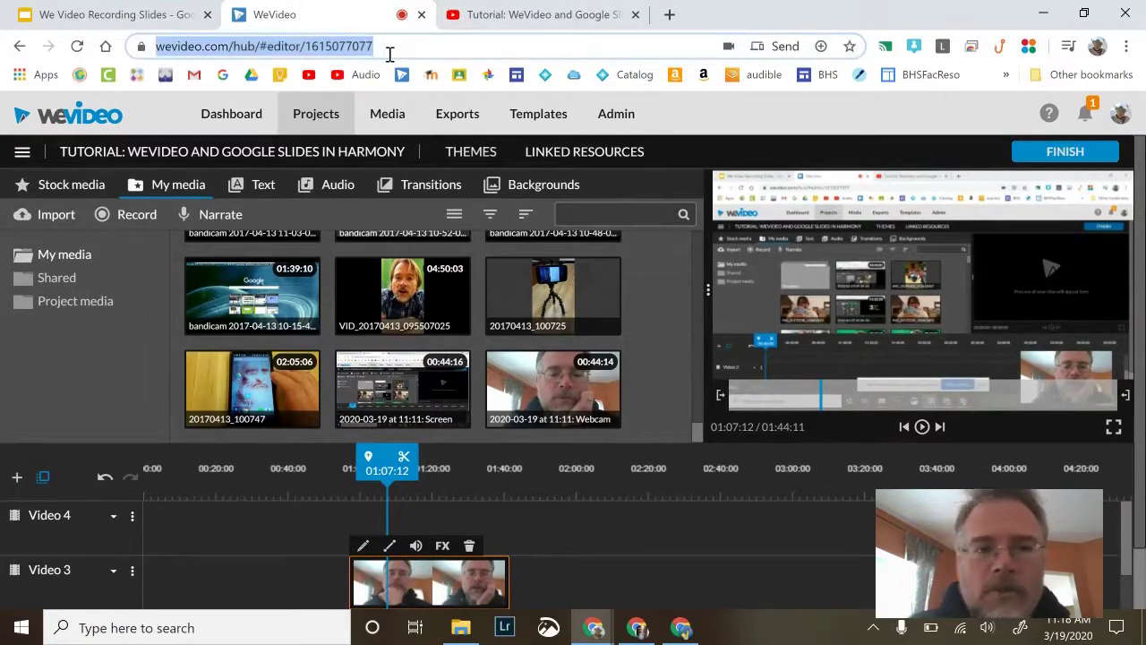
click(1107, 159)
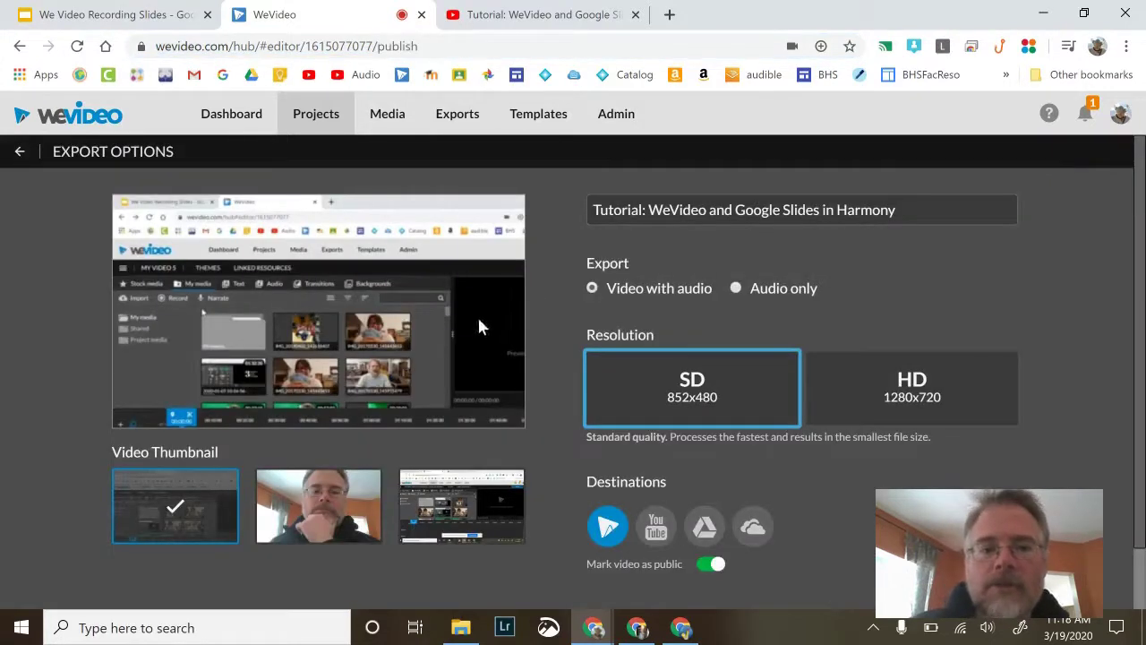
triple_click(725, 208)
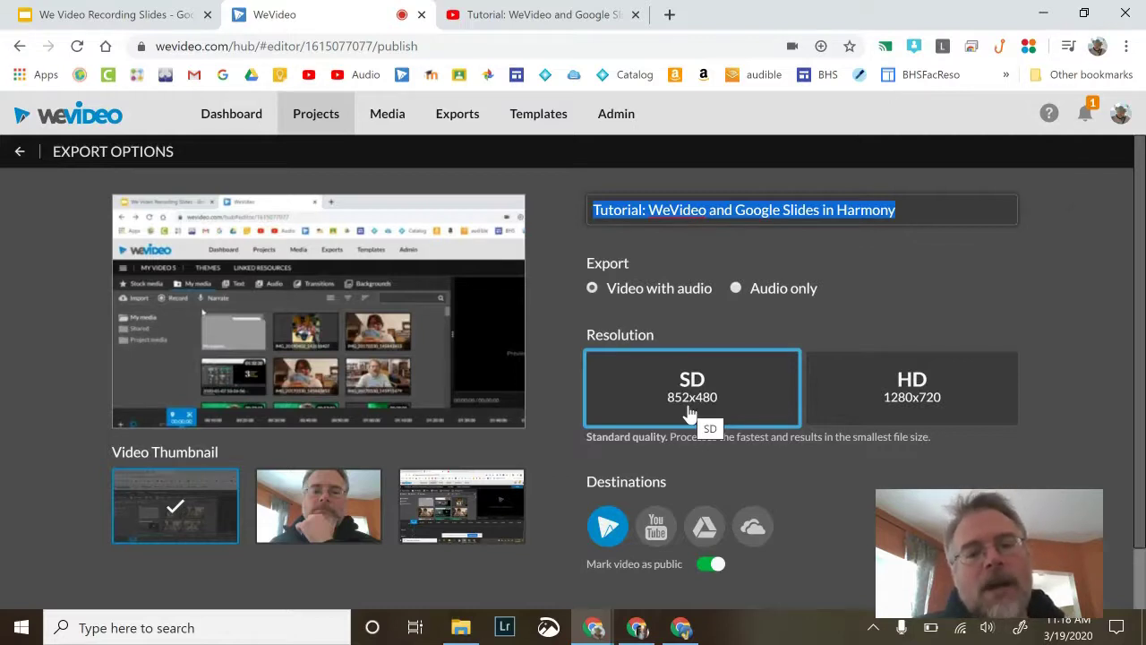
click(895, 397)
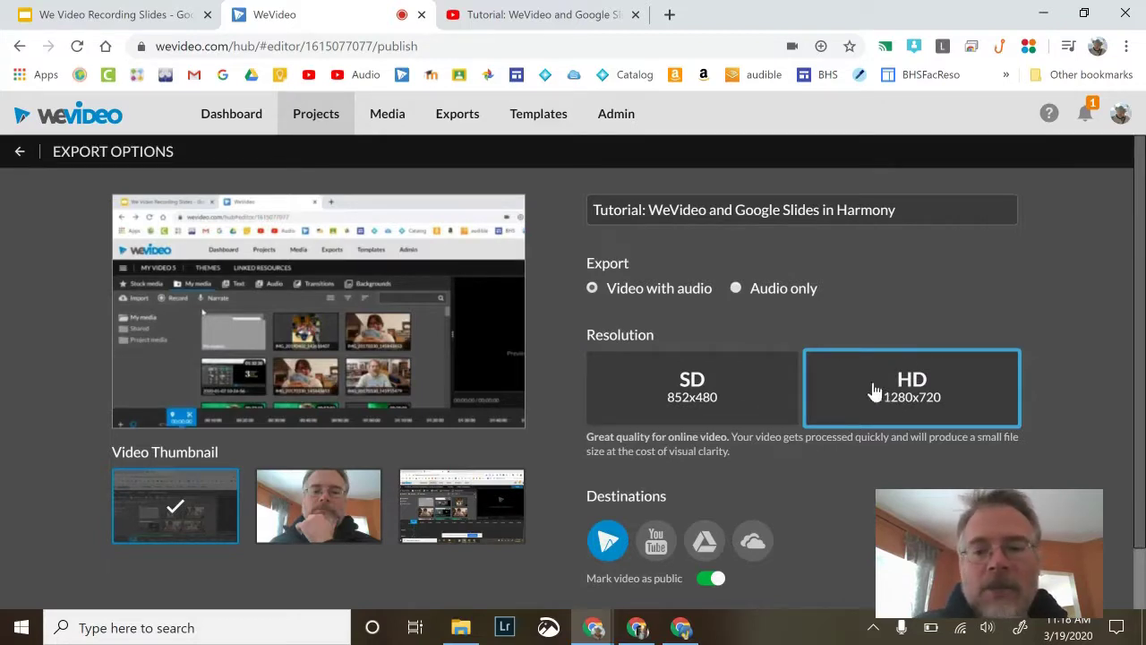
click(703, 543)
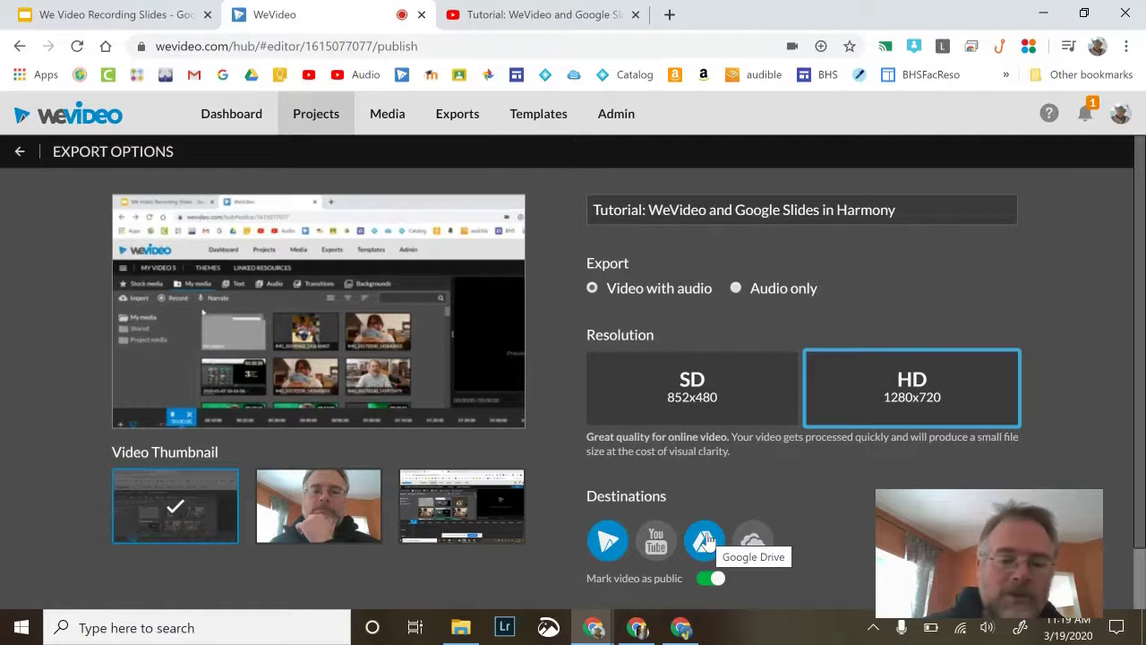
click(656, 541)
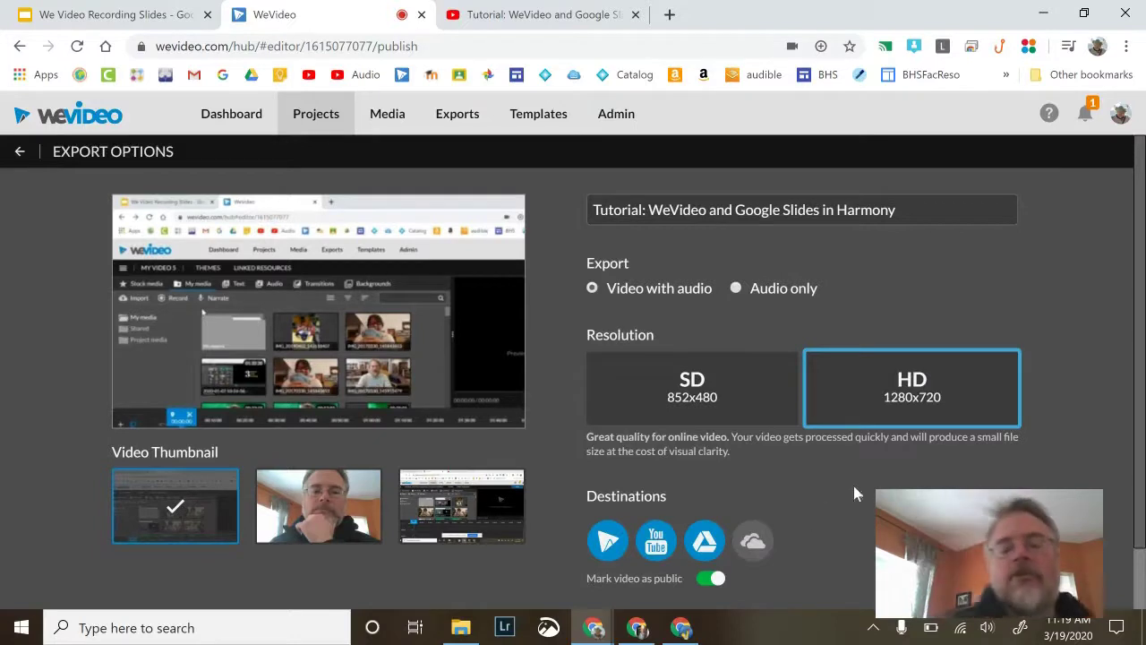
Step: Choose the third video thumbnail, the one showing the full WeVideo editor screen with the sharing notice
scroll(816, 477, down, 1)
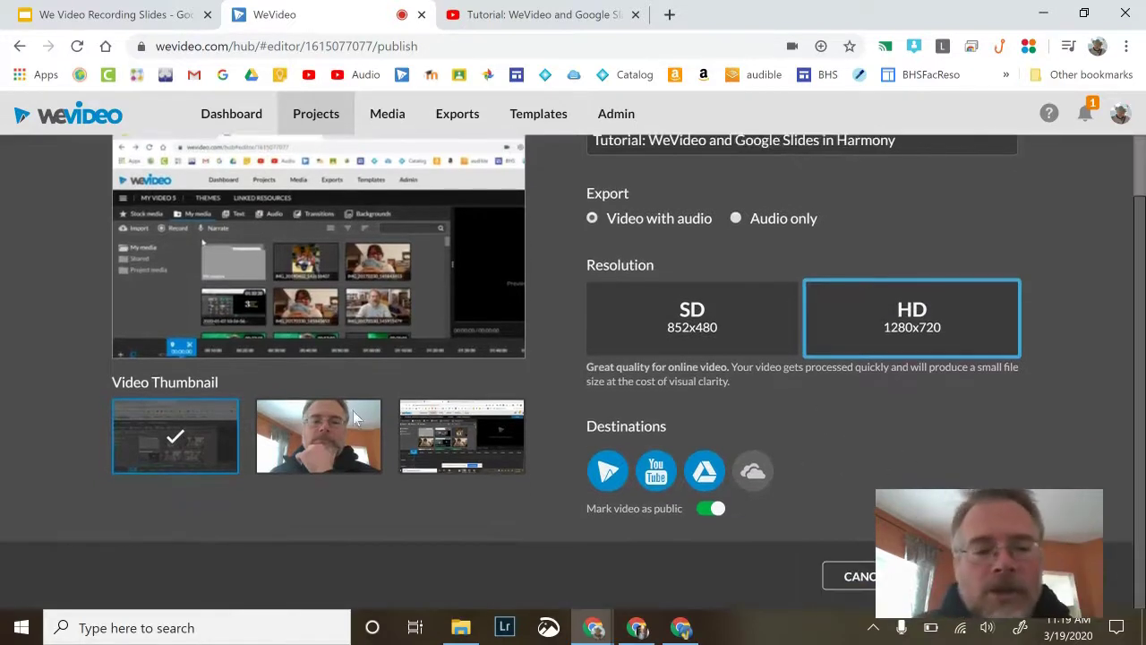
click(365, 439)
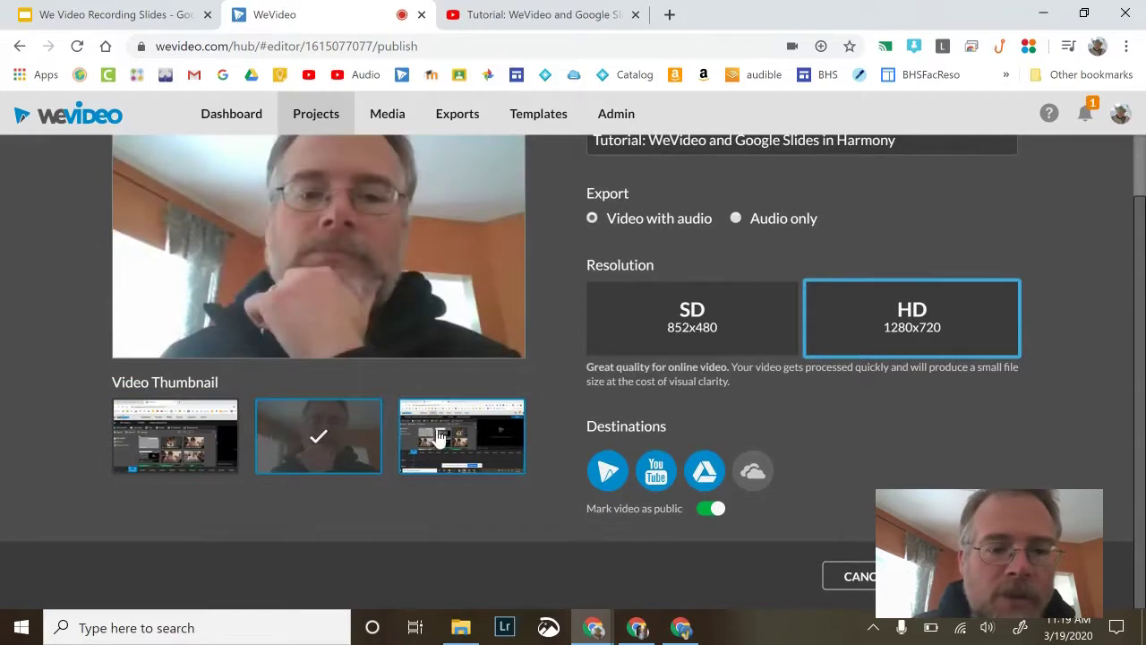
click(446, 437)
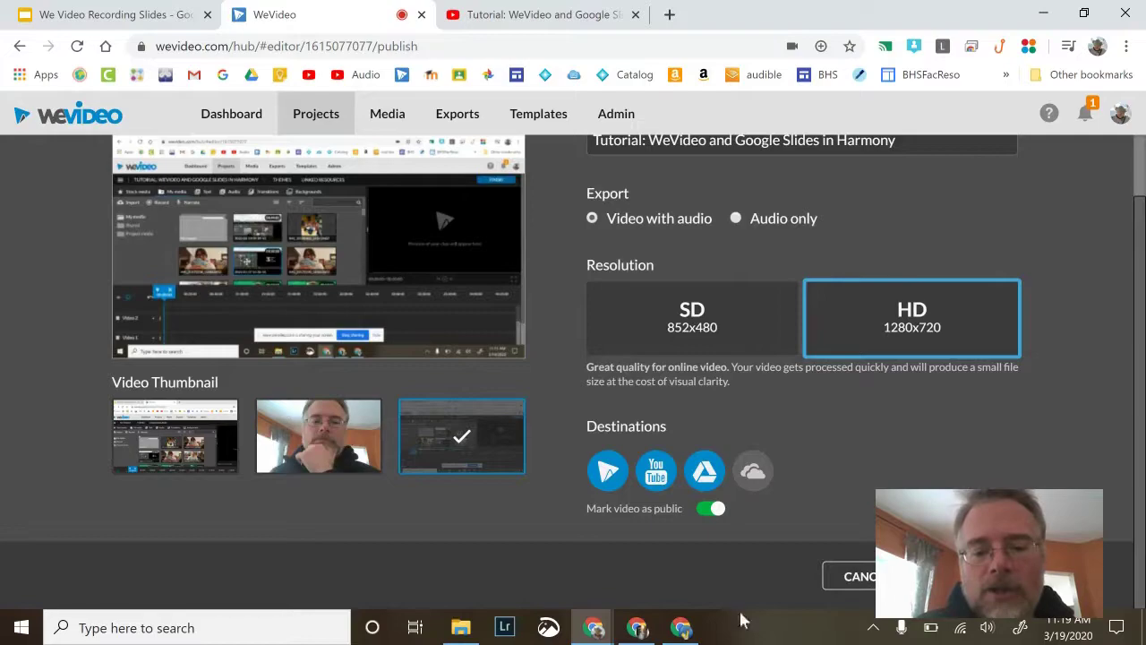
mouse_move(592, 627)
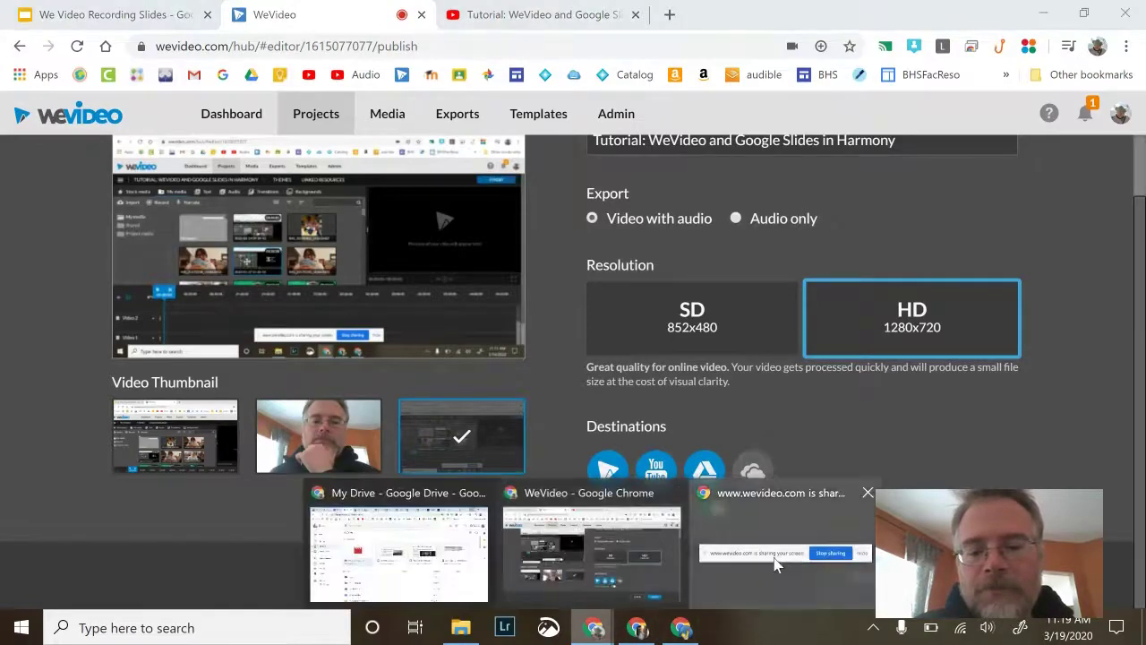